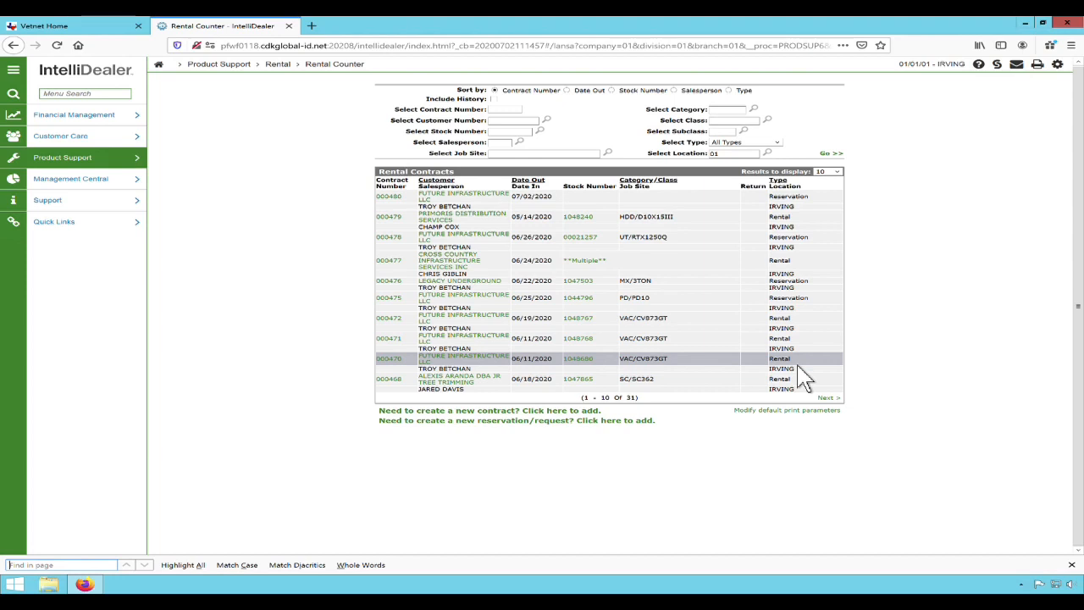
Create a new rental contract and load the customer by entering the customer number.
{"action": "key", "text": "ctrl+f"}
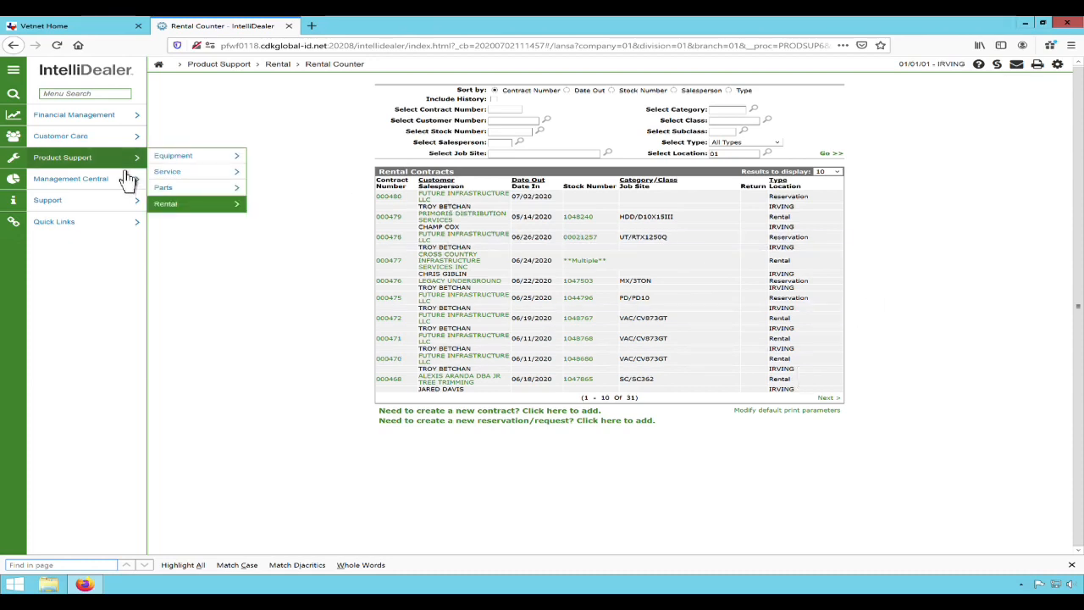
{"action": "mouse_move", "coordinate": [212, 208]}
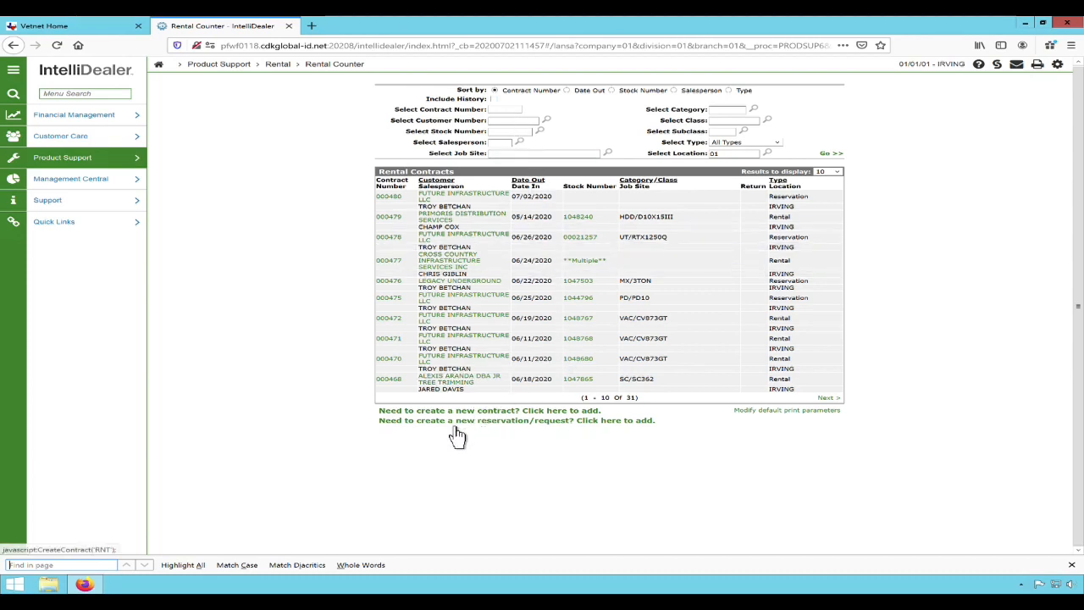
{"action": "left_click", "coordinate": [567, 424]}
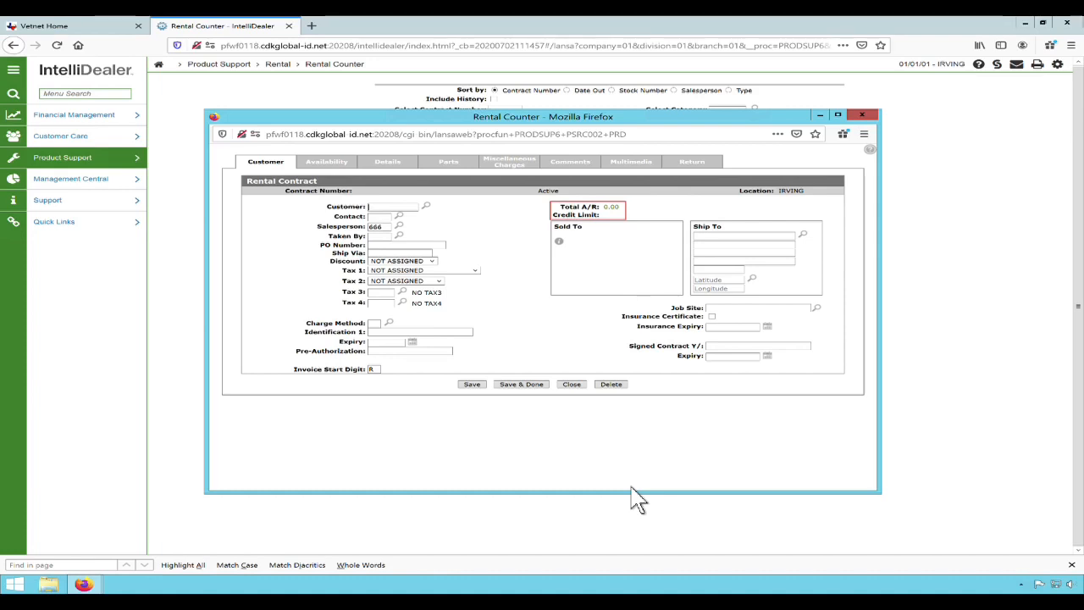
{"action": "left_click", "coordinate": [412, 209]}
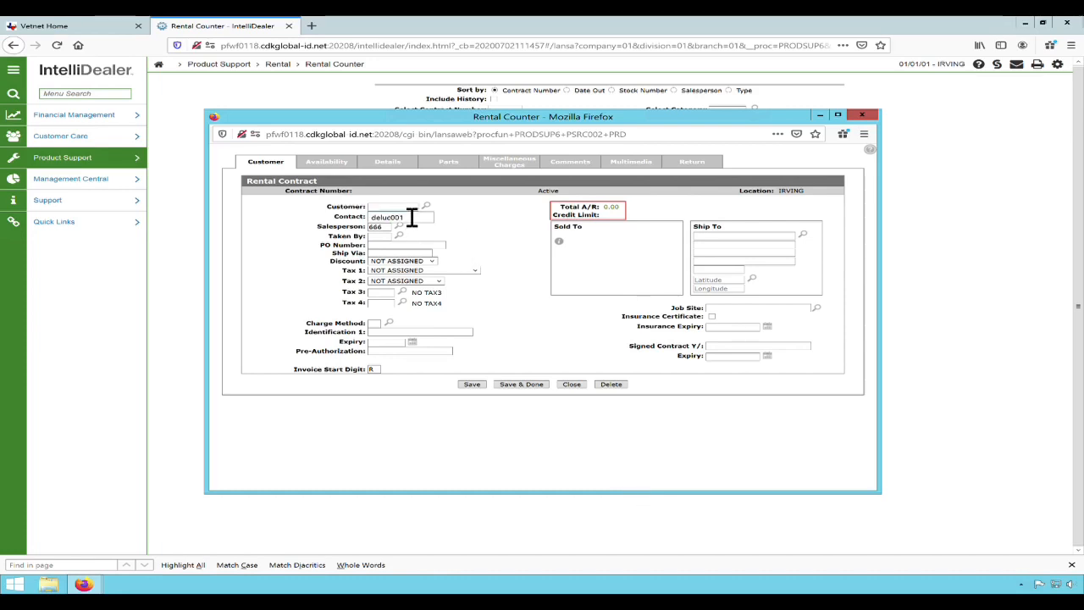
{"action": "left_click", "coordinate": [412, 217]}
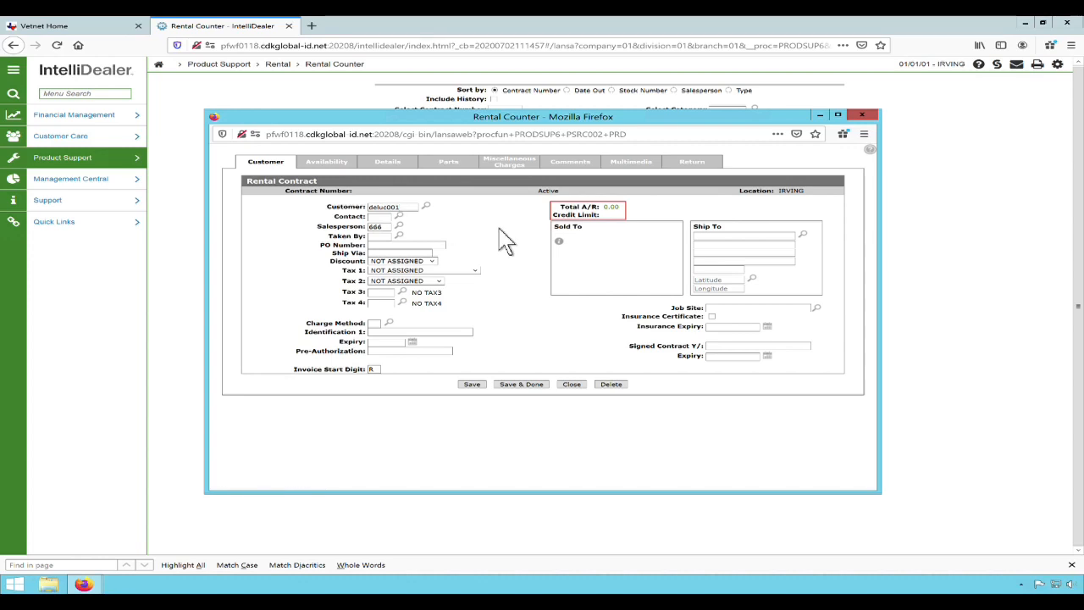
{"action": "key", "text": "Return"}
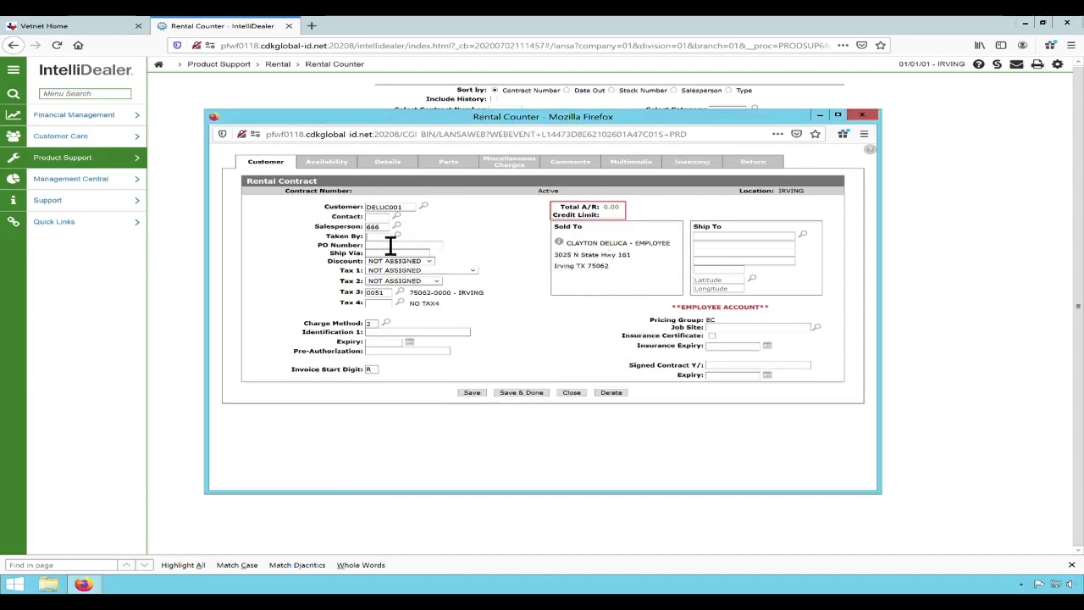
Set the contract's Taken By to 666 and check the available charge method codes and the invoice start digit.
{"action": "type", "text": "666"}
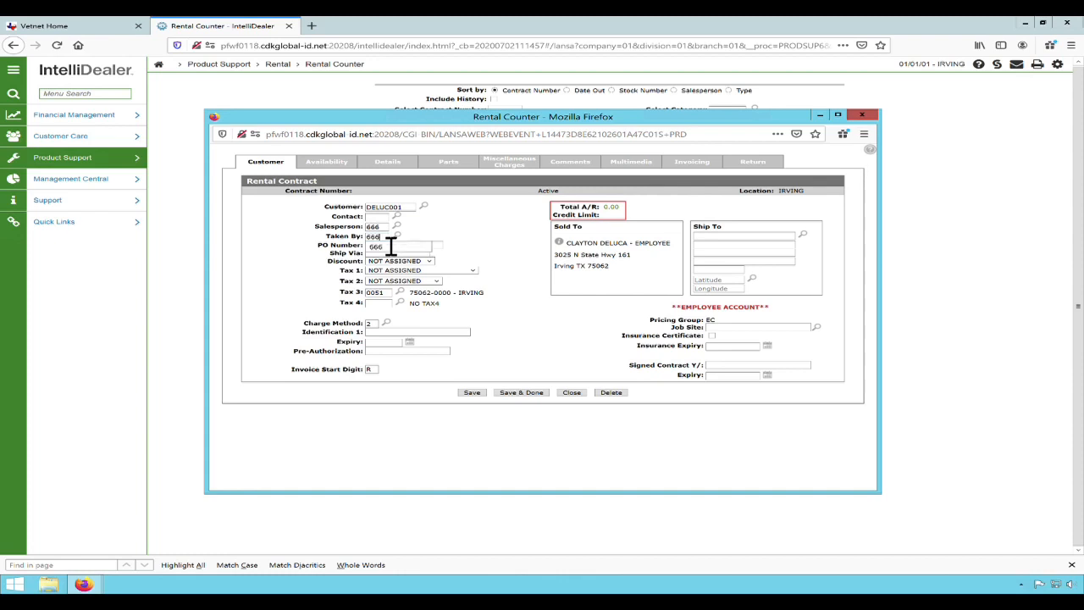
{"action": "left_click", "coordinate": [511, 240]}
{"action": "left_click", "coordinate": [838, 115]}
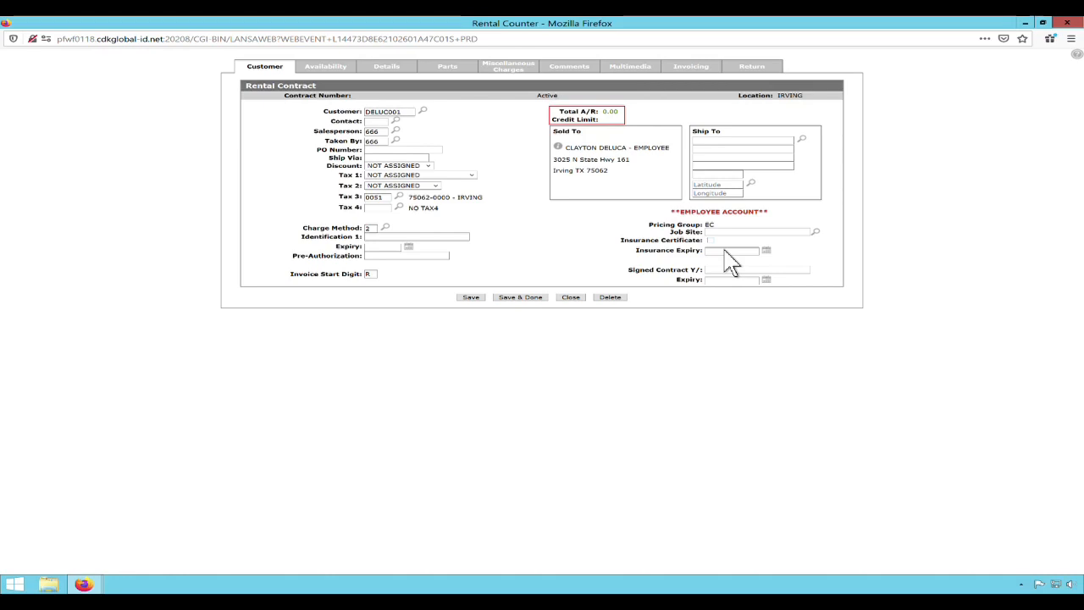
{"action": "left_click", "coordinate": [406, 247]}
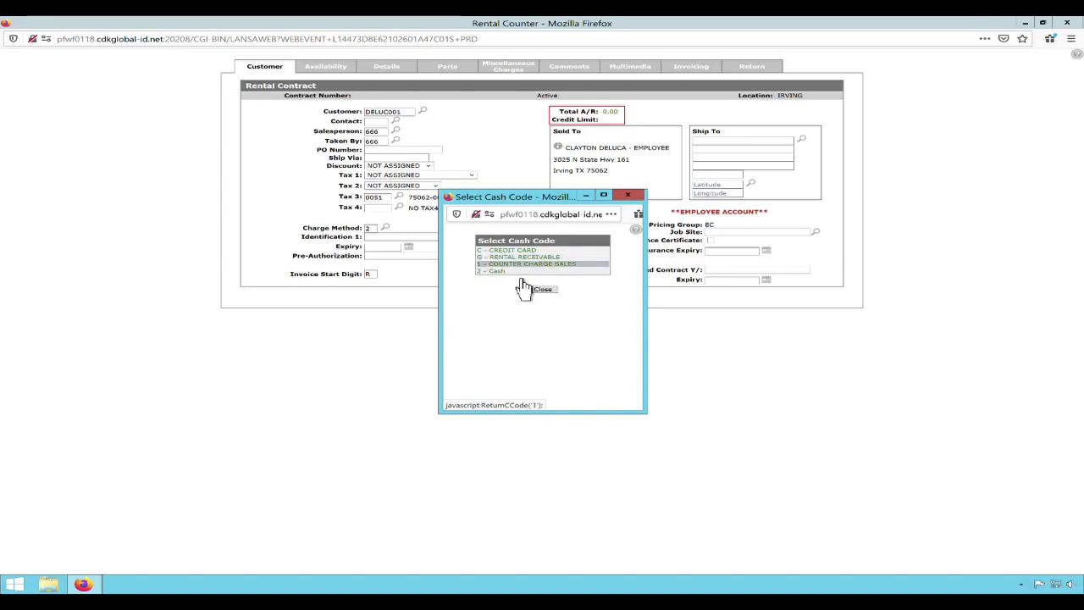
{"action": "left_click", "coordinate": [543, 289]}
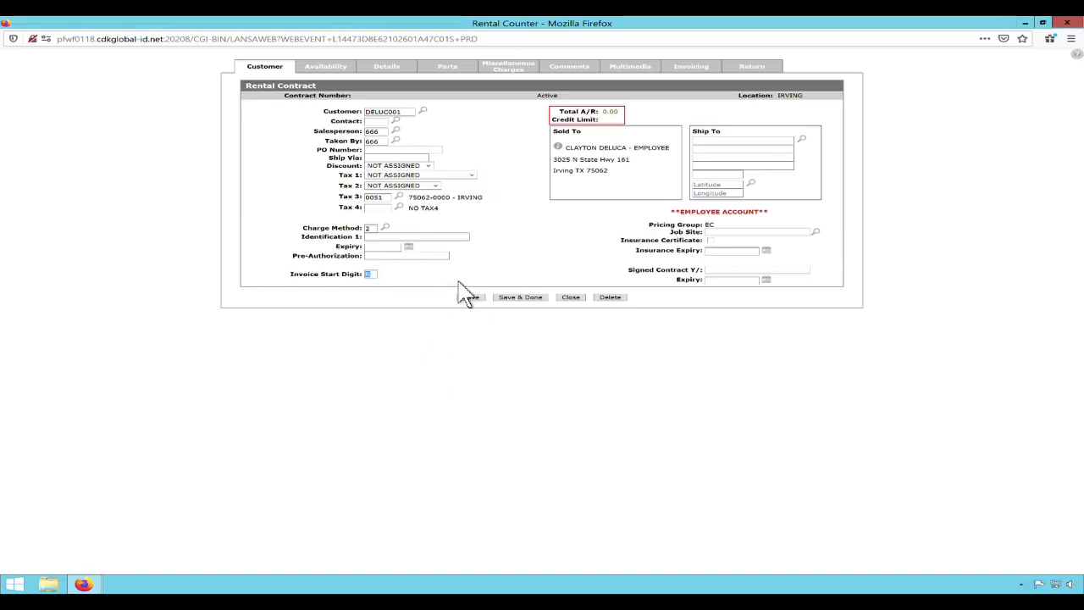
{"action": "type", "text": "R"}
In the contract details, enter stock number RER0101 with a quantity of -1.
{"action": "left_click", "coordinate": [409, 85]}
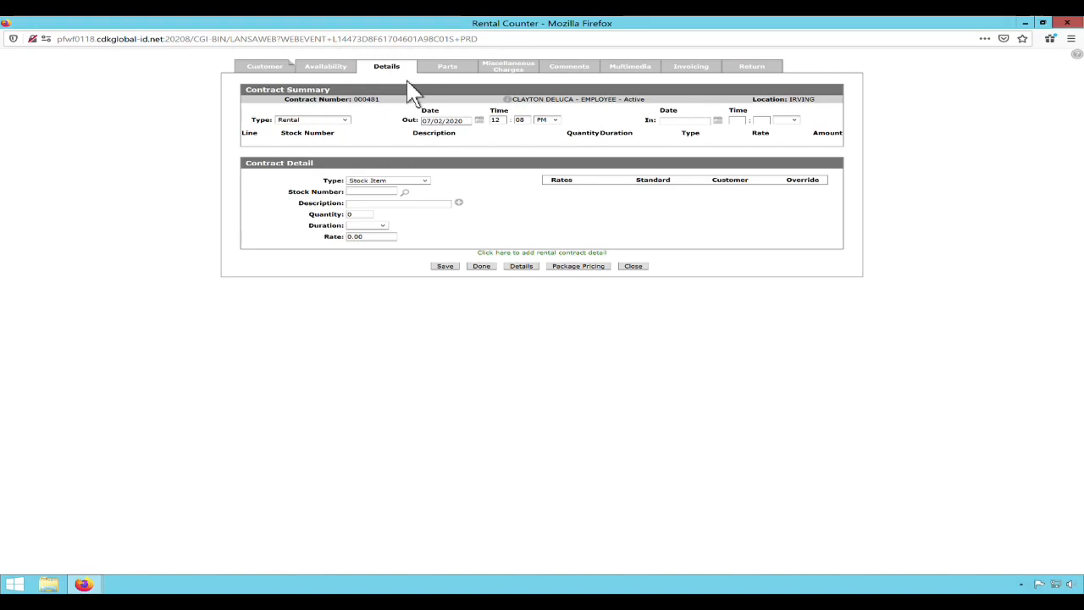
{"action": "left_click", "coordinate": [374, 192]}
{"action": "type", "text": "rer0101"}
{"action": "left_click", "coordinate": [513, 267]}
{"action": "key", "text": "Tab"}
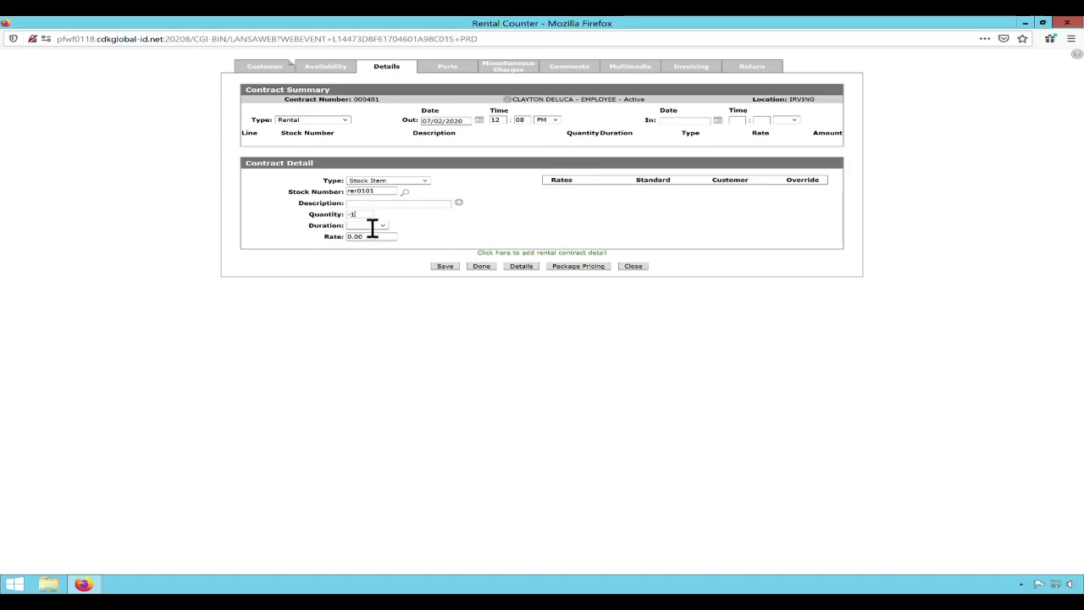
Set the stock item's duration to MONTH and its rate to 100, and save it as a contract line.
{"action": "left_click", "coordinate": [384, 226]}
{"action": "left_click", "coordinate": [377, 254]}
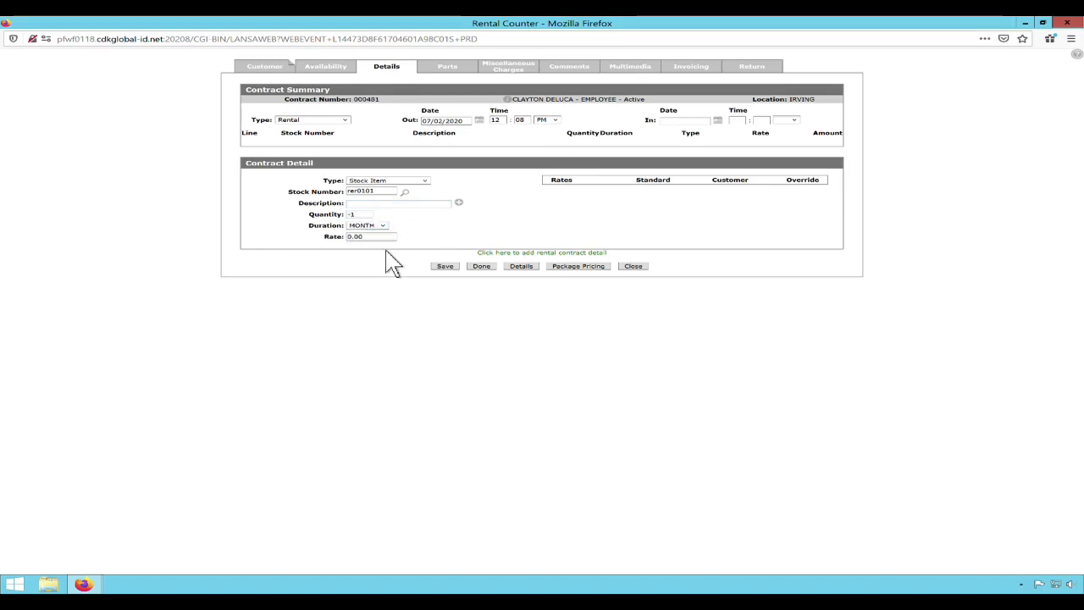
{"action": "key", "text": "Tab"}
{"action": "type", "text": "100"}
{"action": "left_click", "coordinate": [481, 266]}
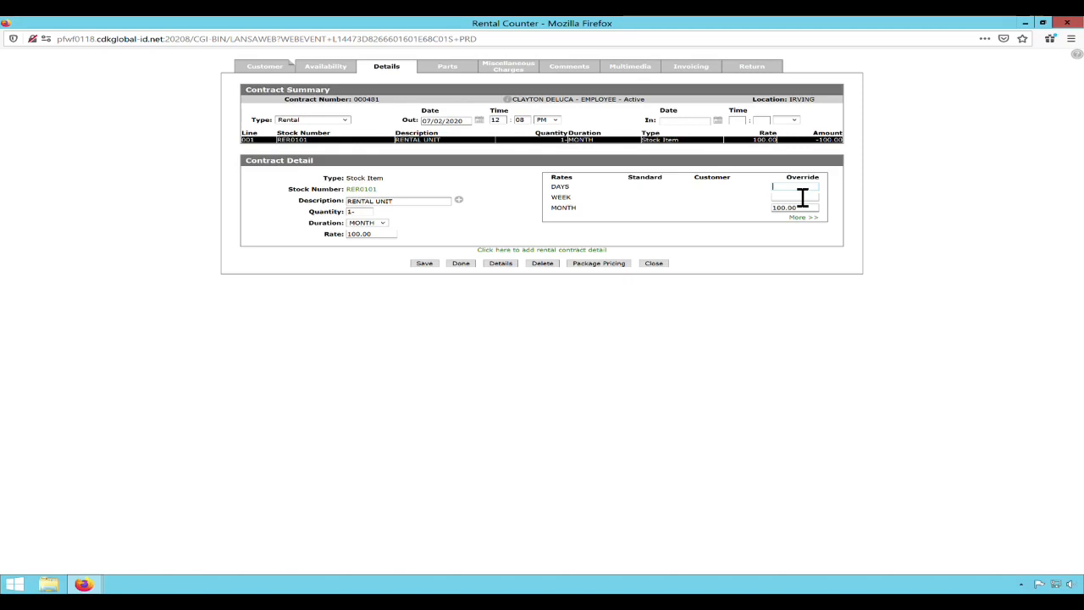
Set the line's override rates to 10 for days, 30 for week and 90 for month, and save them.
{"action": "type", "text": "10"}
{"action": "left_click", "coordinate": [762, 171]}
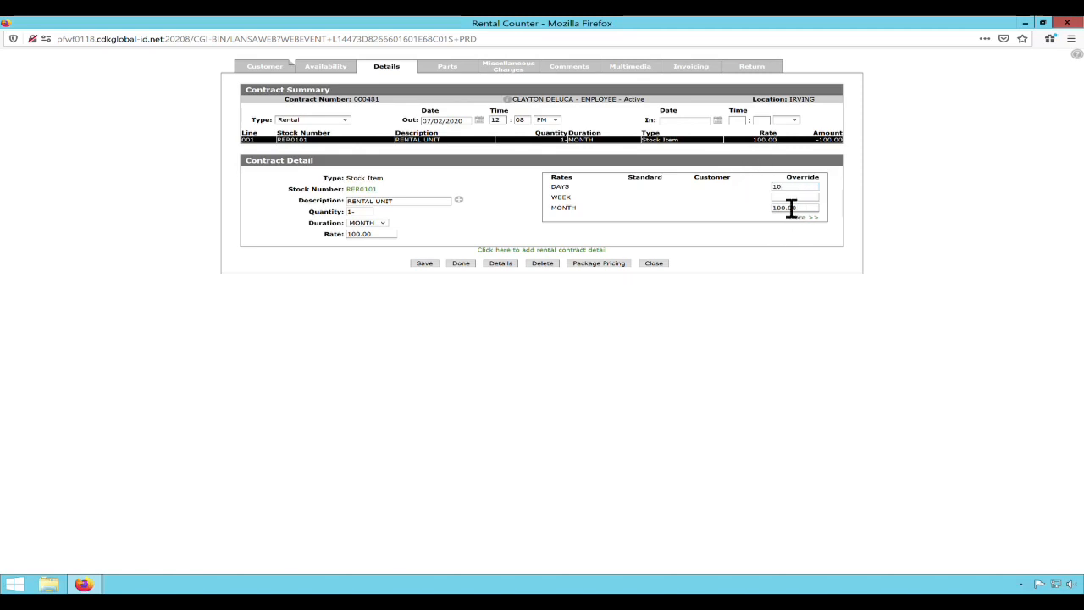
{"action": "type", "text": "30"}
{"action": "key", "text": "Tab"}
{"action": "type", "text": "90"}
{"action": "left_click", "coordinate": [433, 265]}
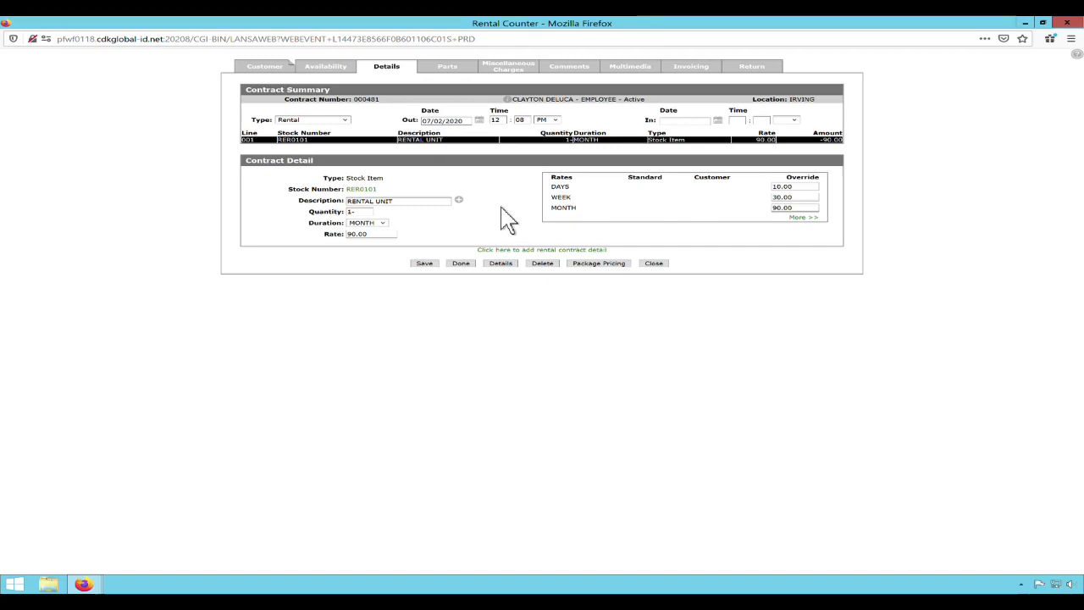
Enter a RENTAL DELIVERY miscellaneous charge on the first line with a price of 100.
{"action": "left_click", "coordinate": [516, 71]}
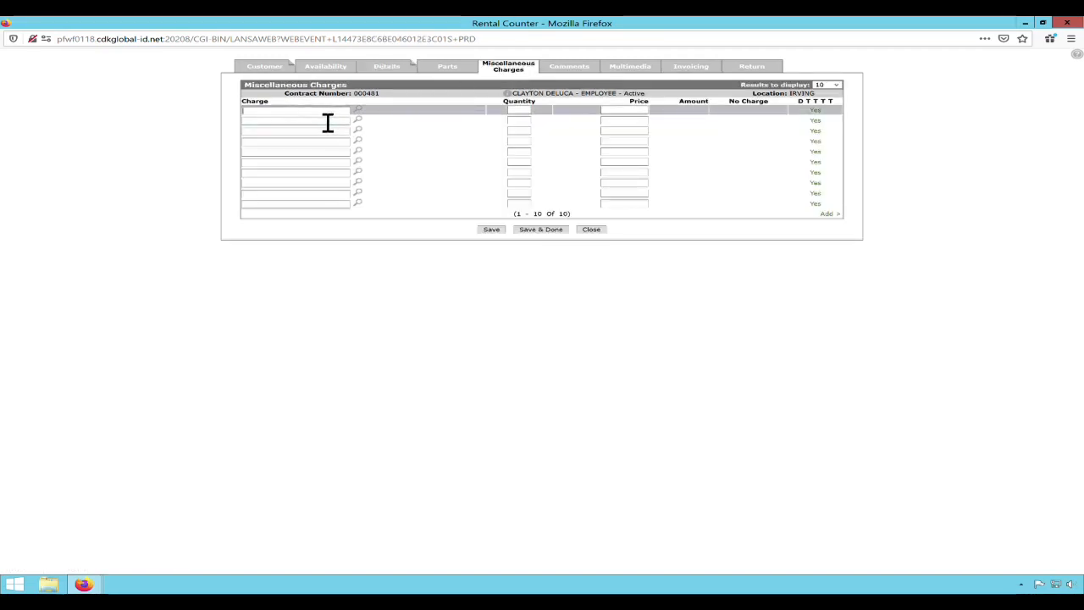
{"action": "left_click", "coordinate": [373, 123]}
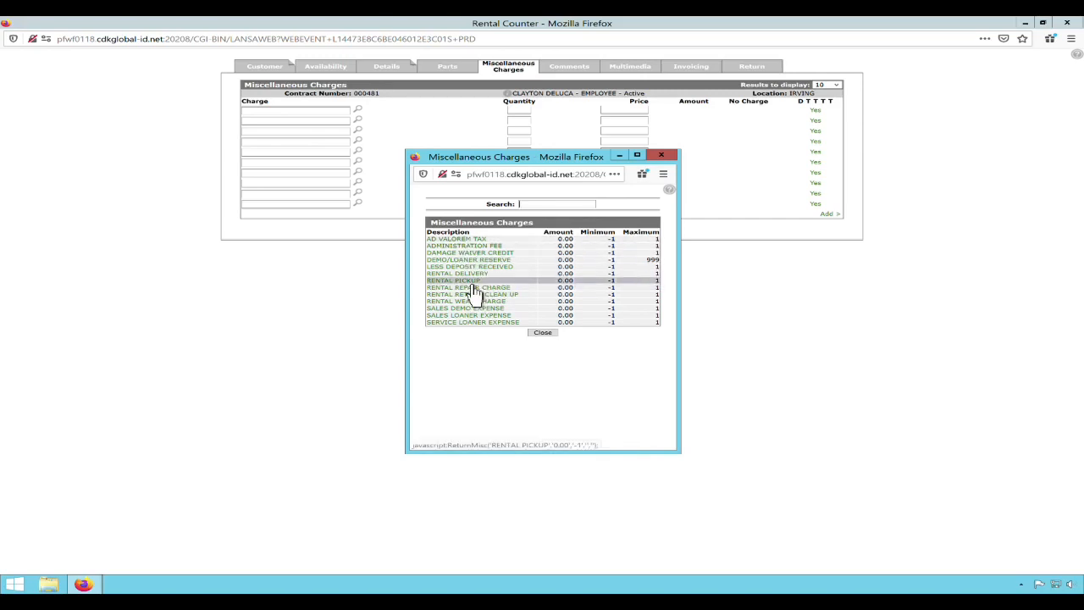
{"action": "left_click", "coordinate": [471, 274]}
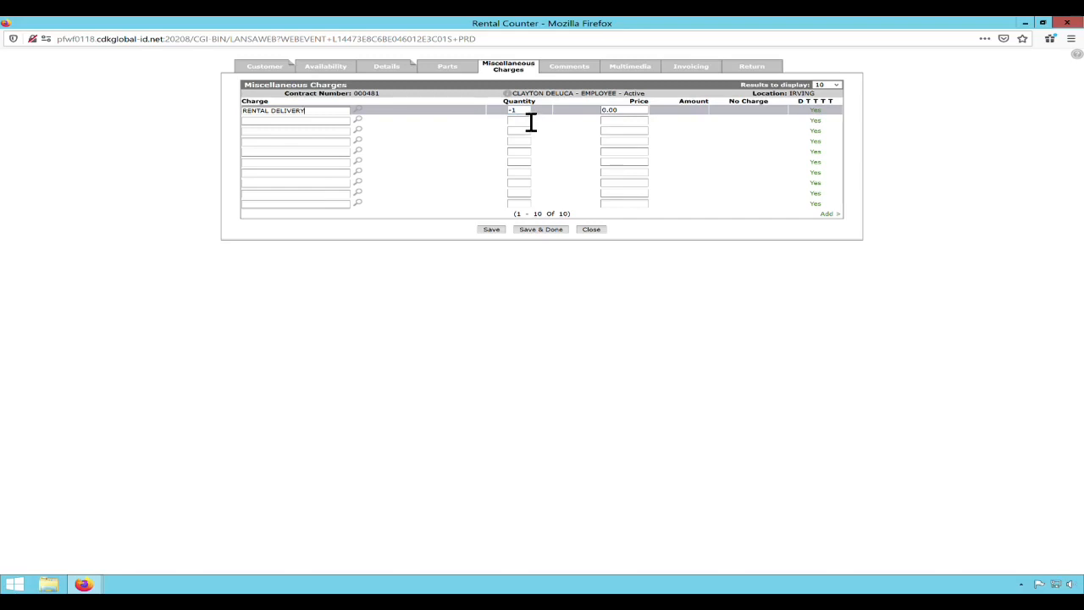
{"action": "left_click_drag", "start_coordinate": [640, 114], "coordinate": [584, 120]}
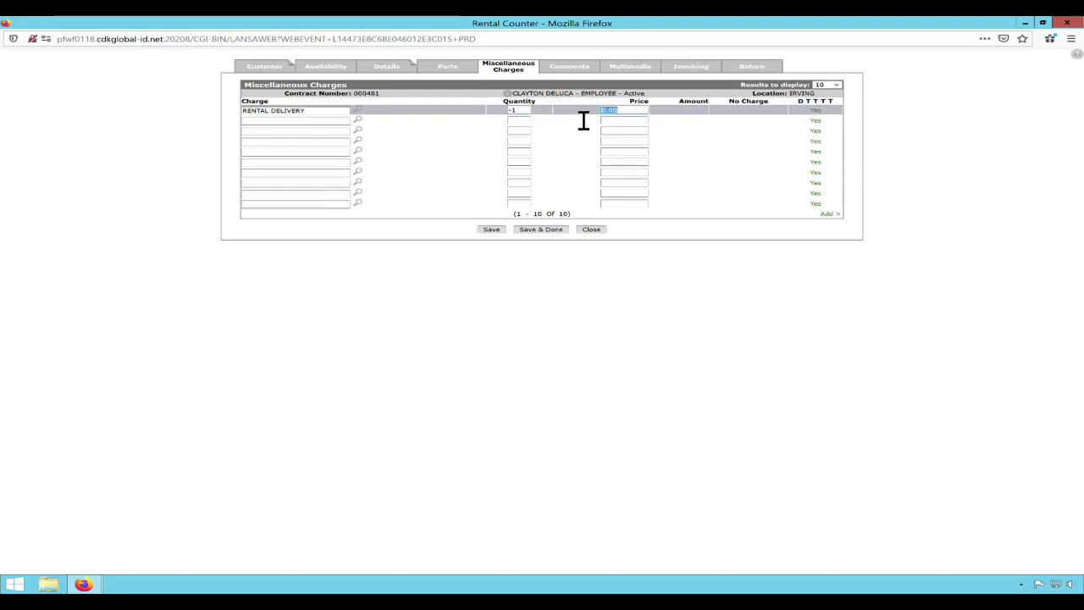
{"action": "type", "text": "100"}
Clear the rental delivery charge, including its quantity and price.
{"action": "triple_click", "coordinate": [346, 116]}
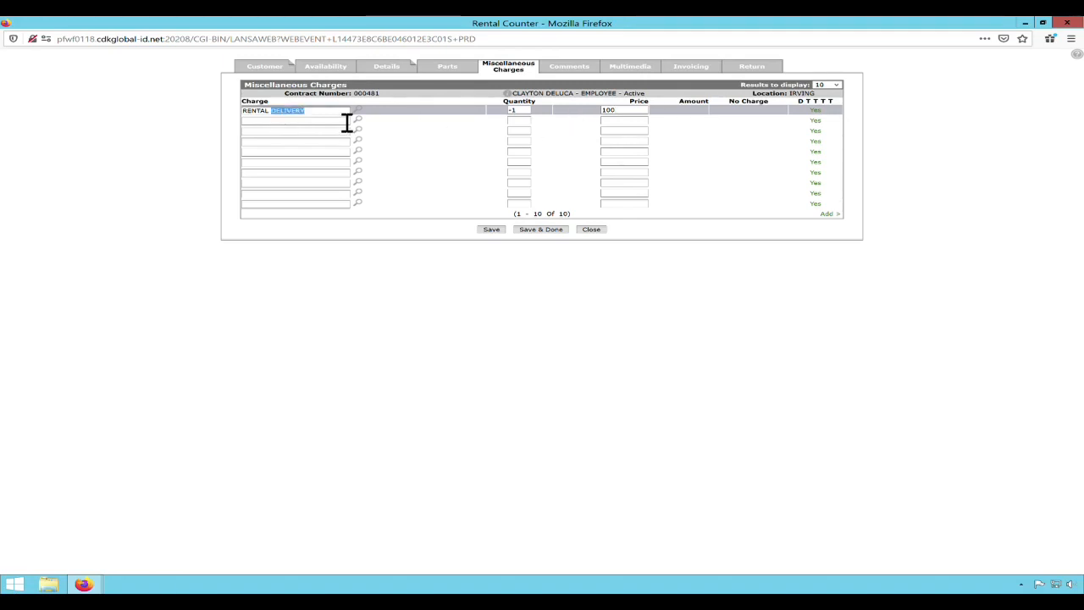
{"action": "key", "text": "BackSpace"}
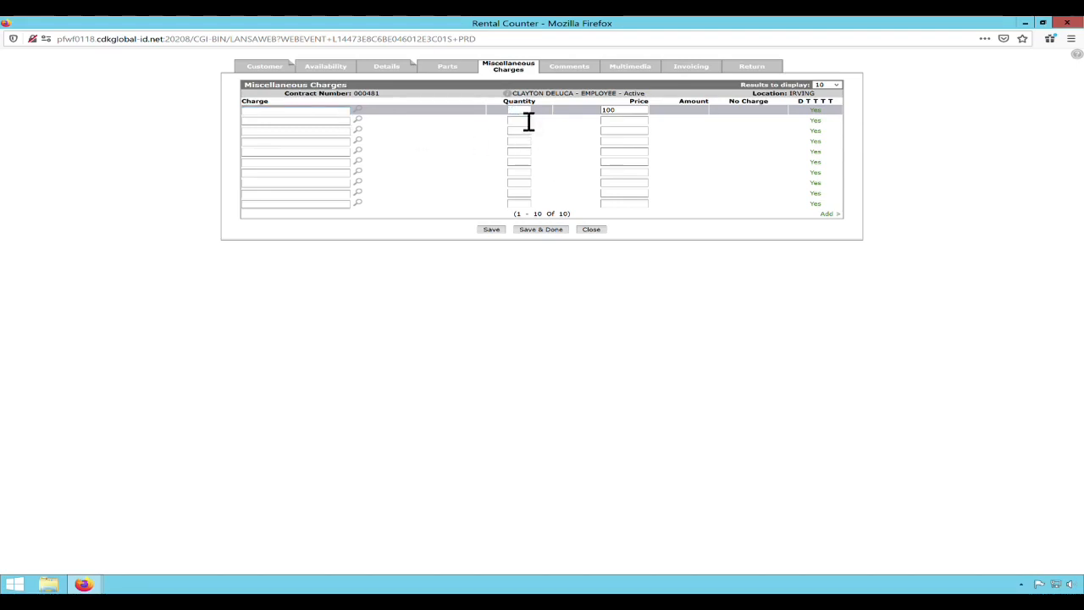
{"action": "key", "text": "BackSpace"}
Add the comment "Crediting back the rental due to billing errors on previous contracts." to print on the contract and invoice.
{"action": "left_click", "coordinate": [585, 83]}
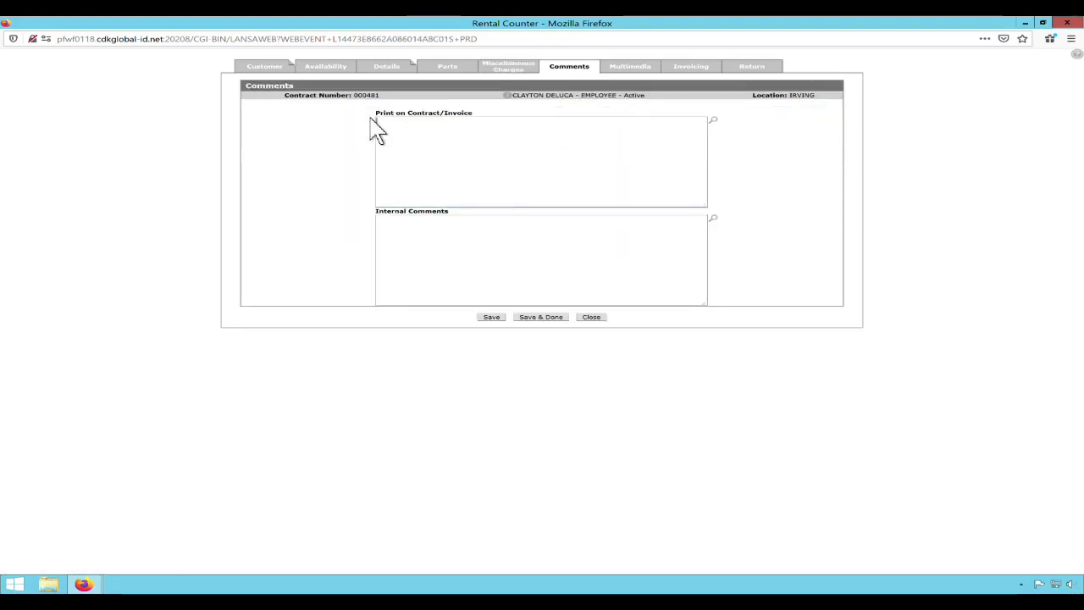
{"action": "left_click_drag", "start_coordinate": [404, 125], "coordinate": [463, 141]}
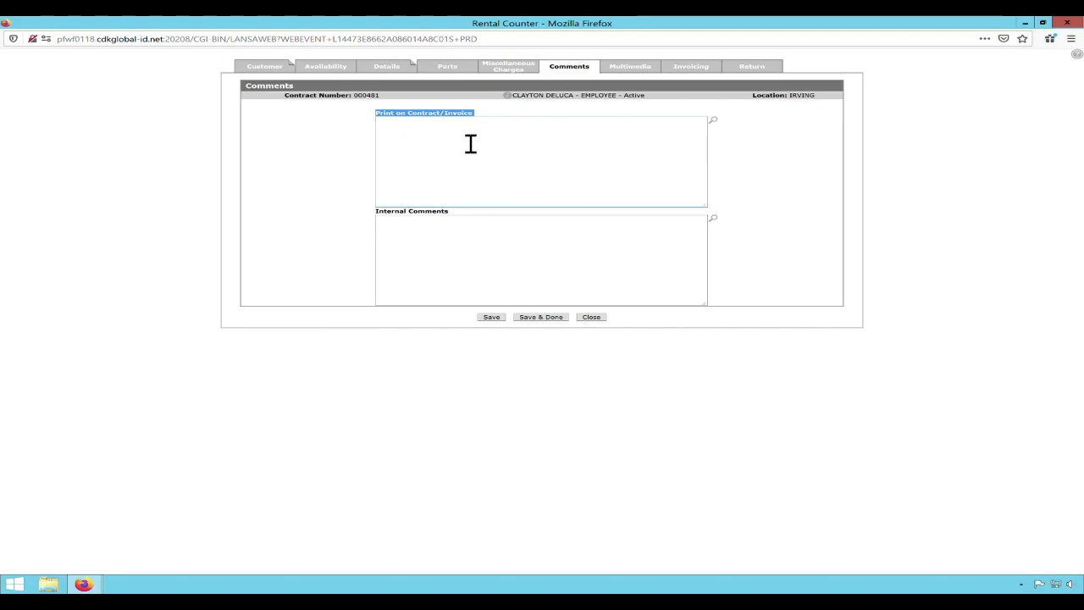
{"action": "left_click", "coordinate": [453, 184]}
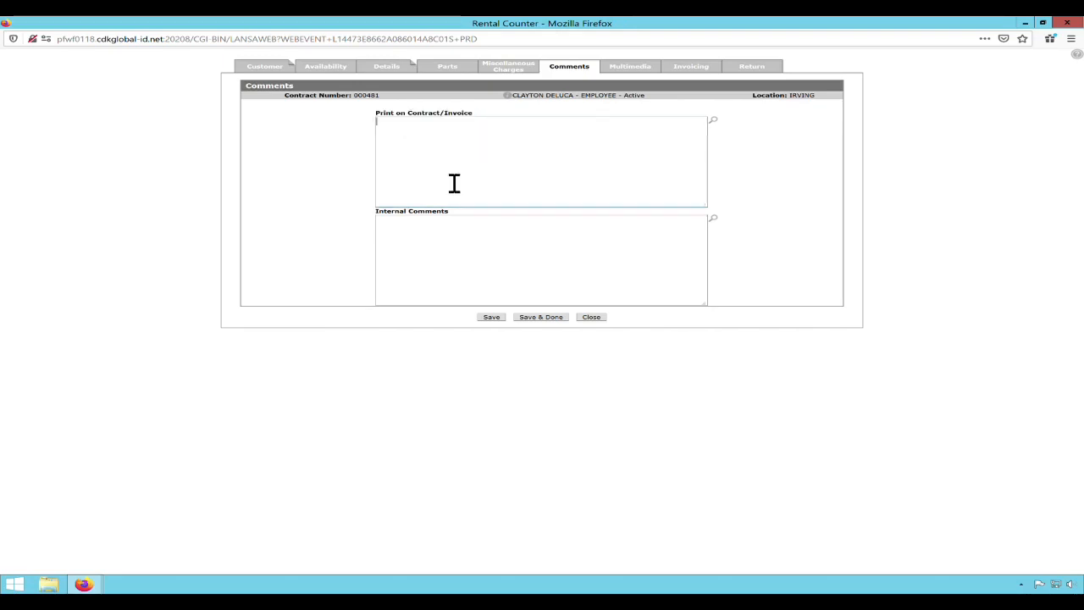
{"action": "double_click", "coordinate": [415, 222]}
{"action": "left_click_drag", "start_coordinate": [415, 222], "coordinate": [491, 218]}
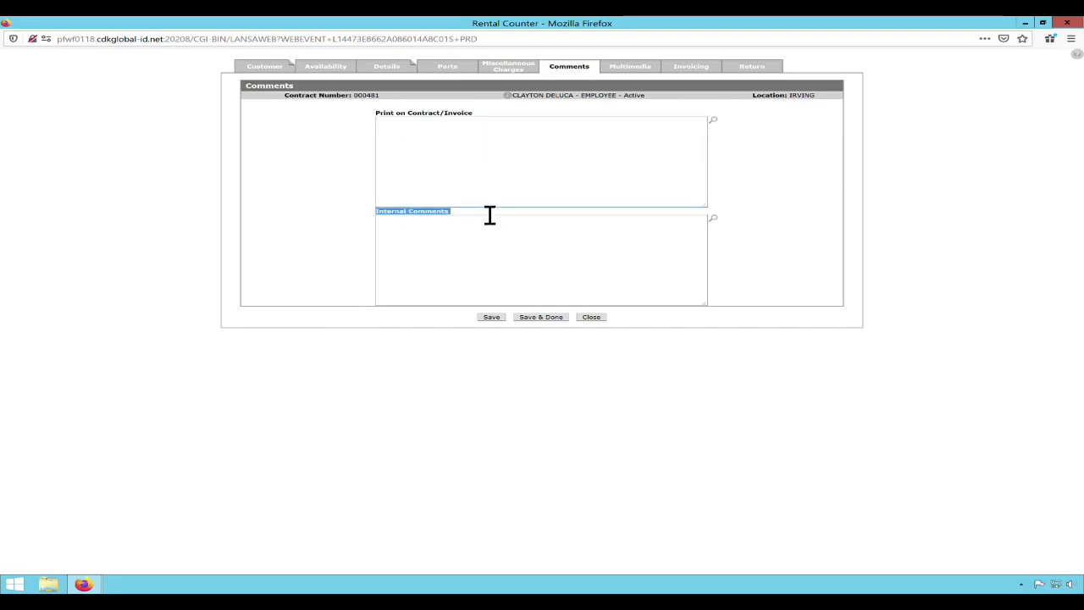
{"action": "left_click", "coordinate": [480, 182]}
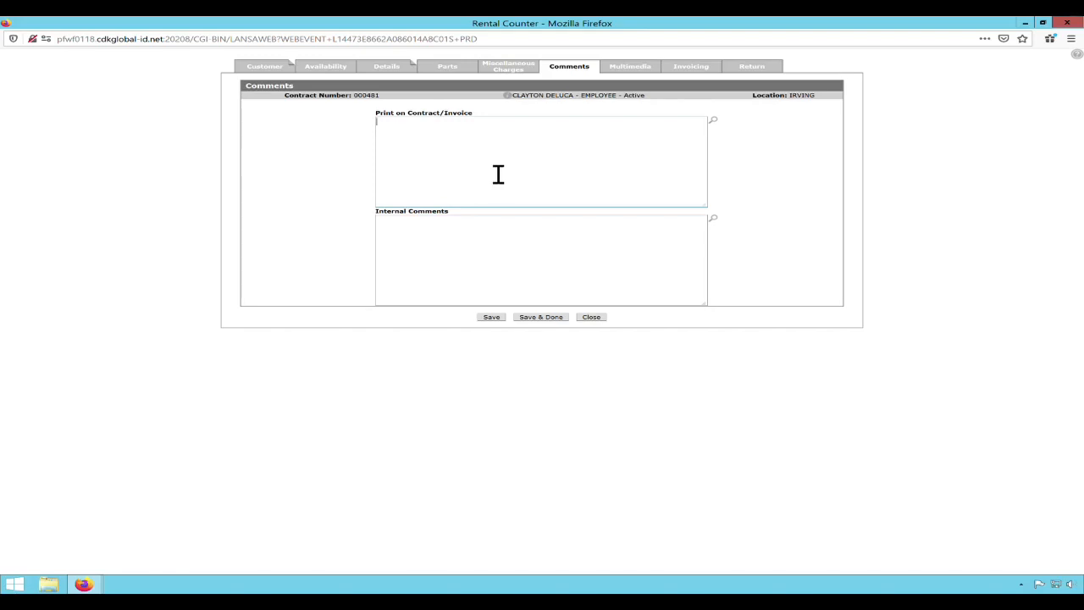
{"action": "type", "text": "C"}
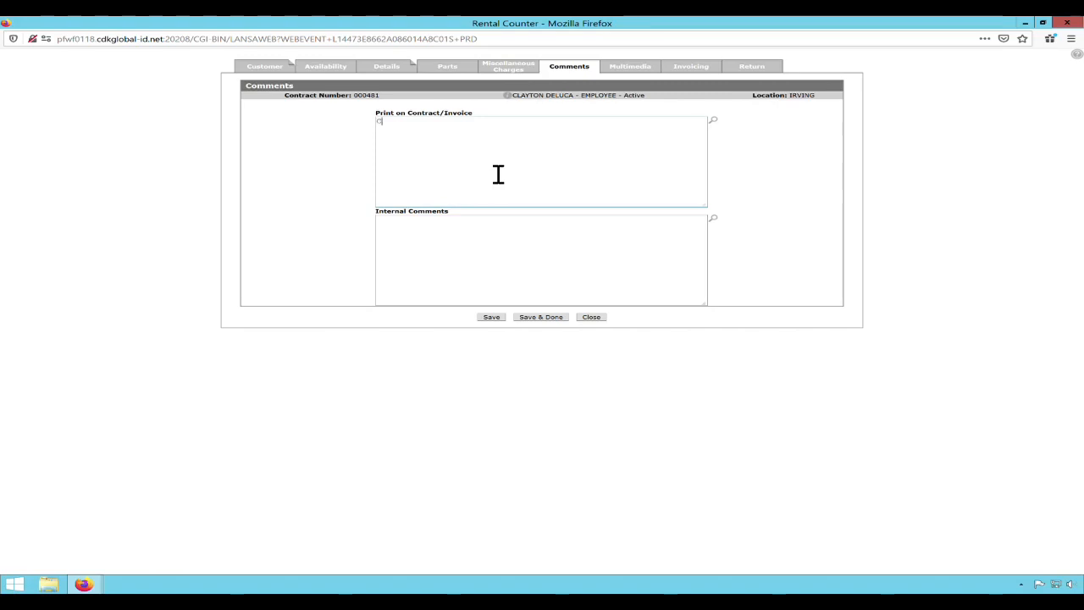
{"action": "type", "text": "rediting back the rental"}
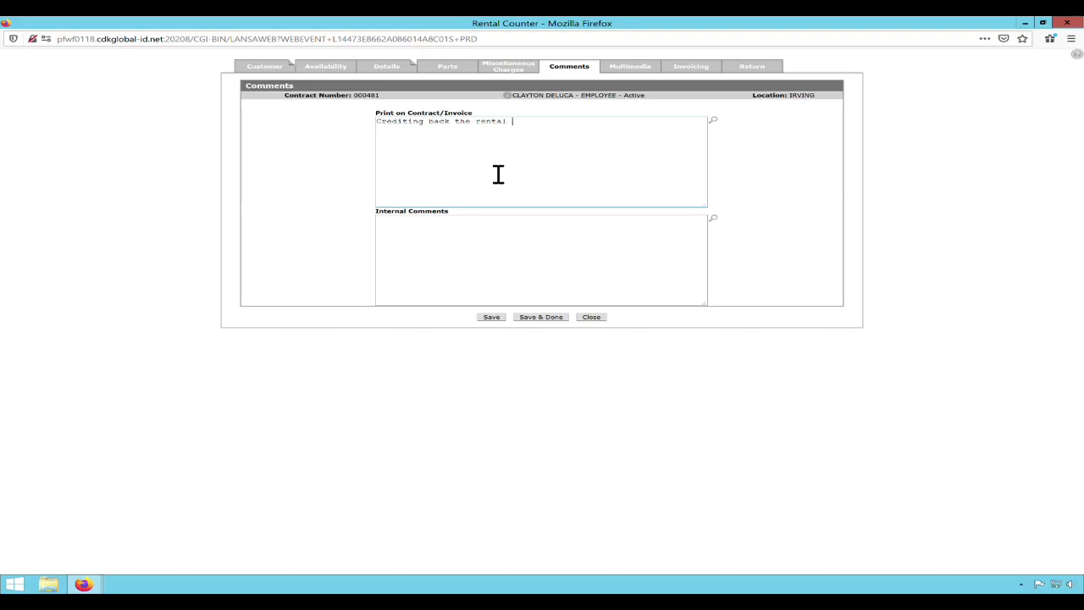
{"action": "type", "text": " due to b"}
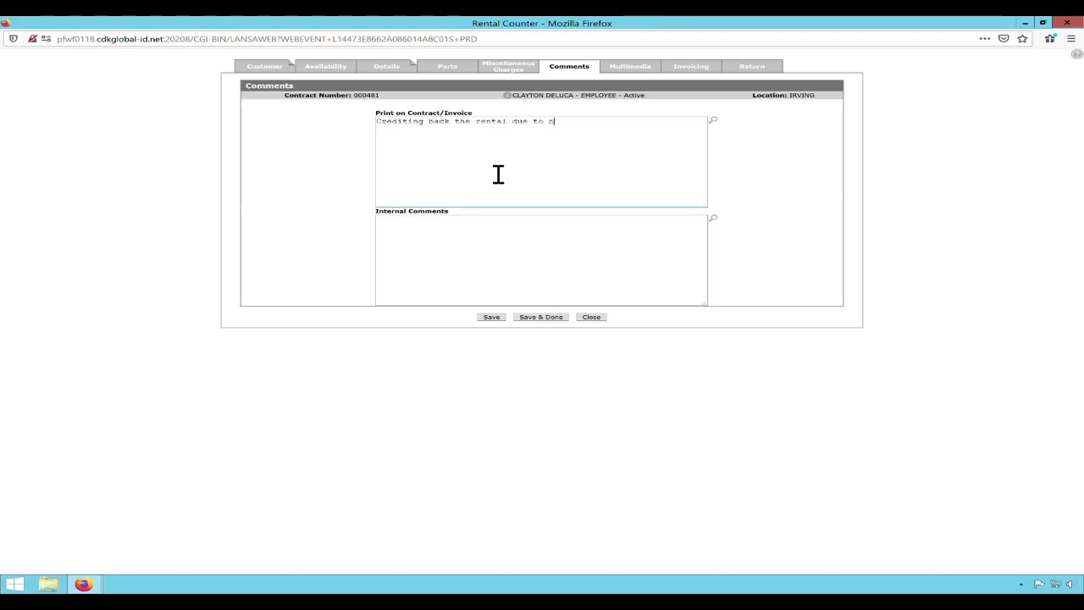
{"action": "type", "text": "illing errors on prev"}
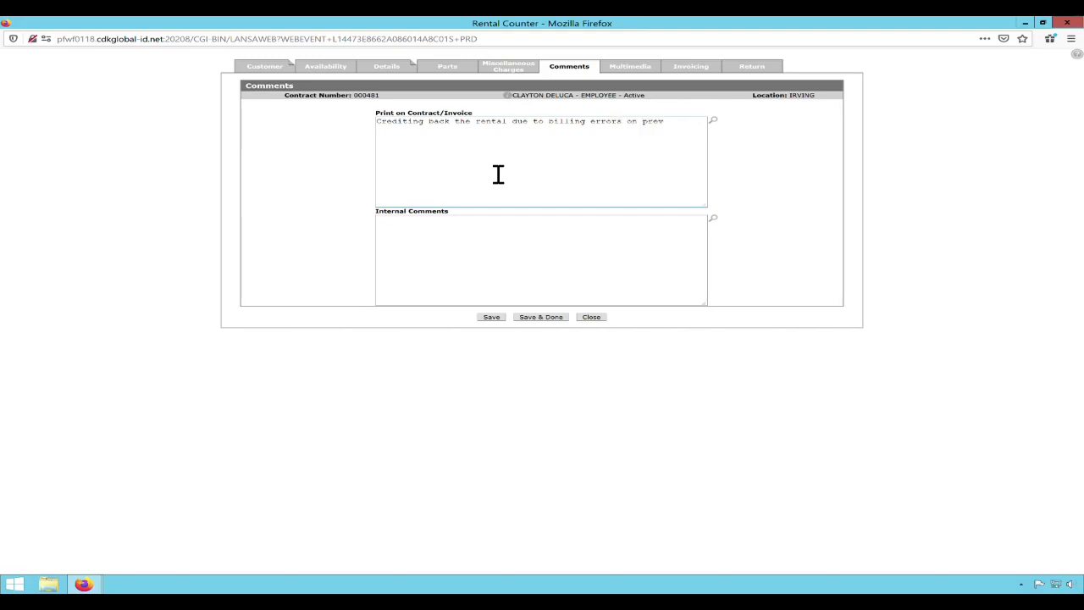
{"action": "type", "text": "ious"}
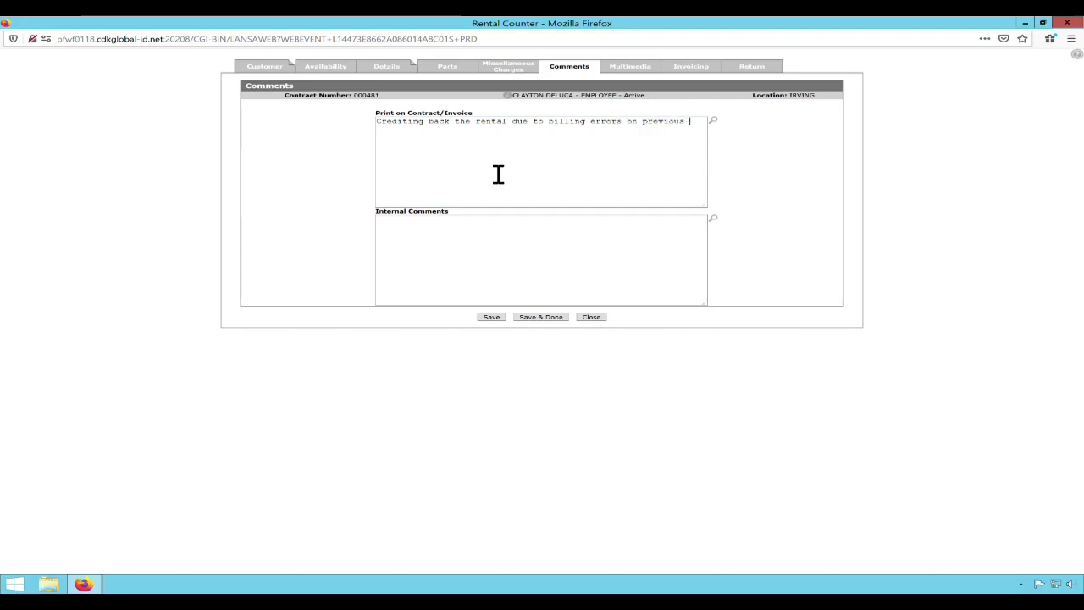
{"action": "type", "text": " contracts."}
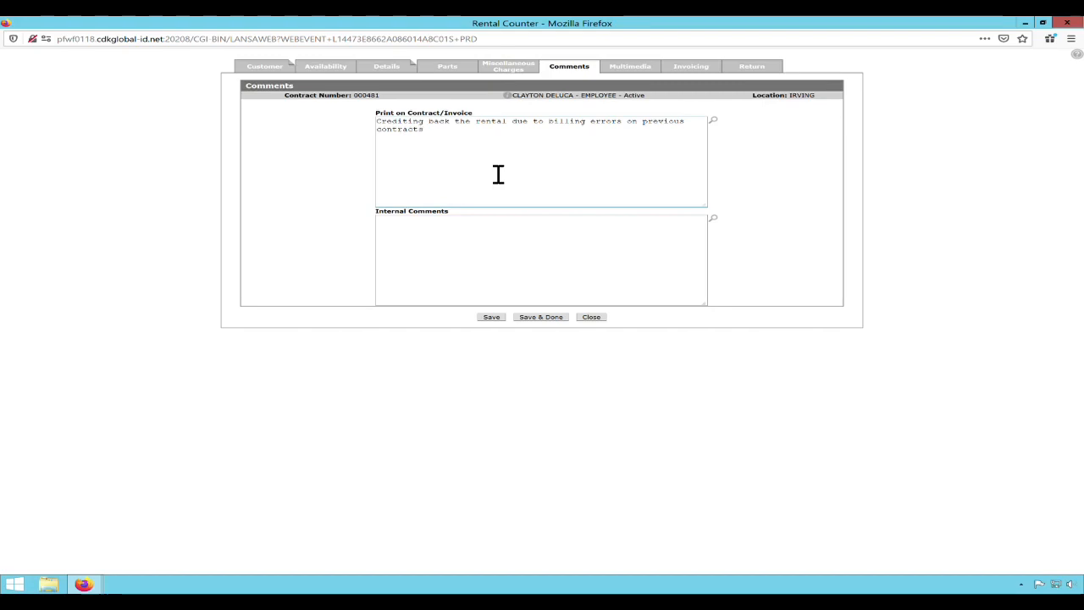
Add an internal comment naming the requester: "requested a rate change specific for this customer after contract had previously billed.".
{"action": "left_click", "coordinate": [514, 247]}
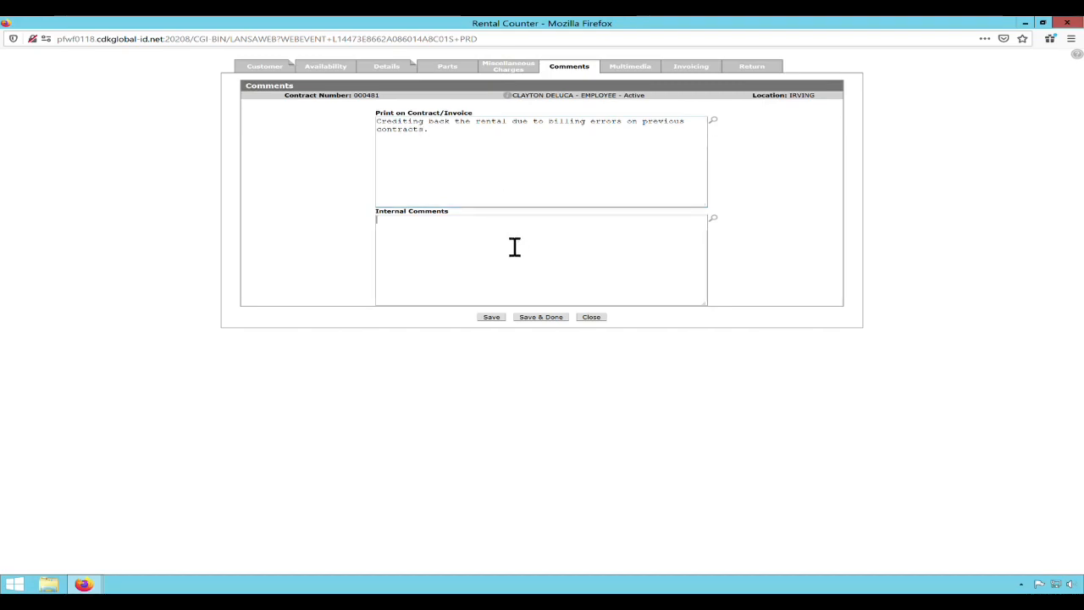
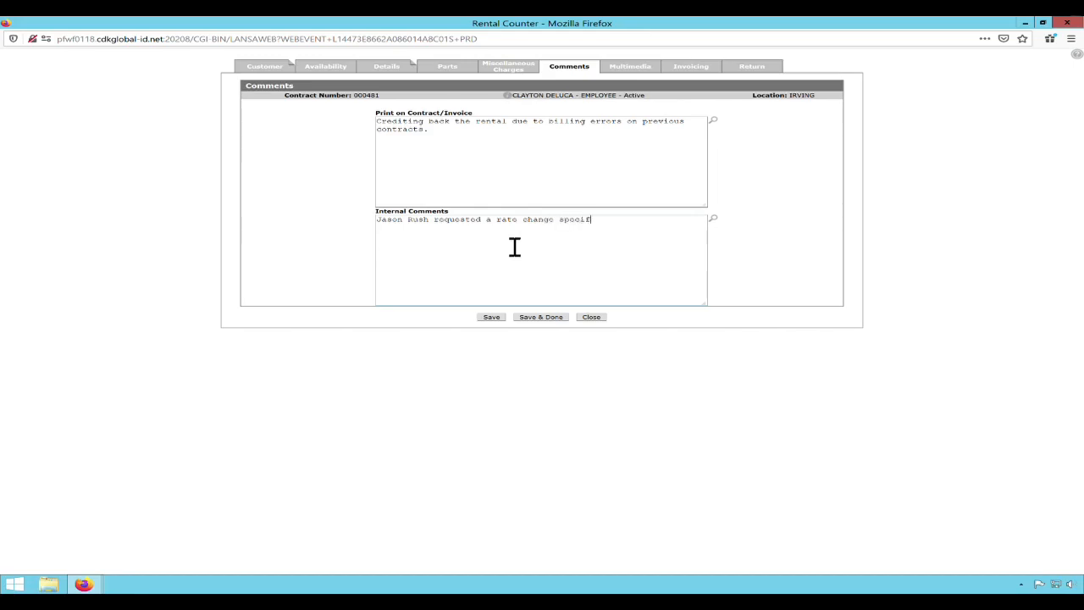
{"action": "type", "text": "ic for this customer after"}
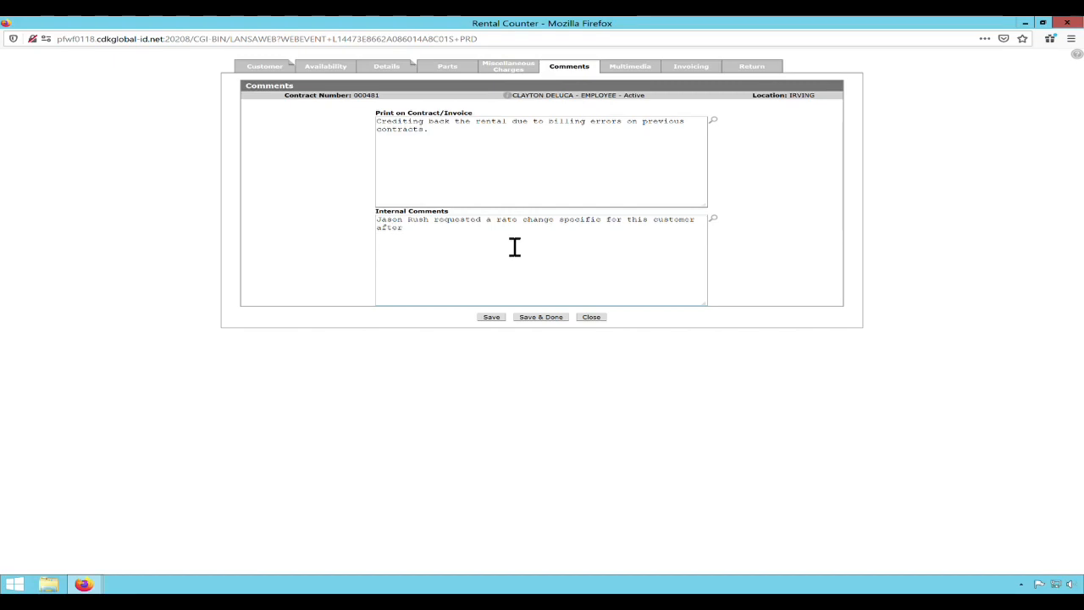
{"action": "type", "text": " contract had previously billed."}
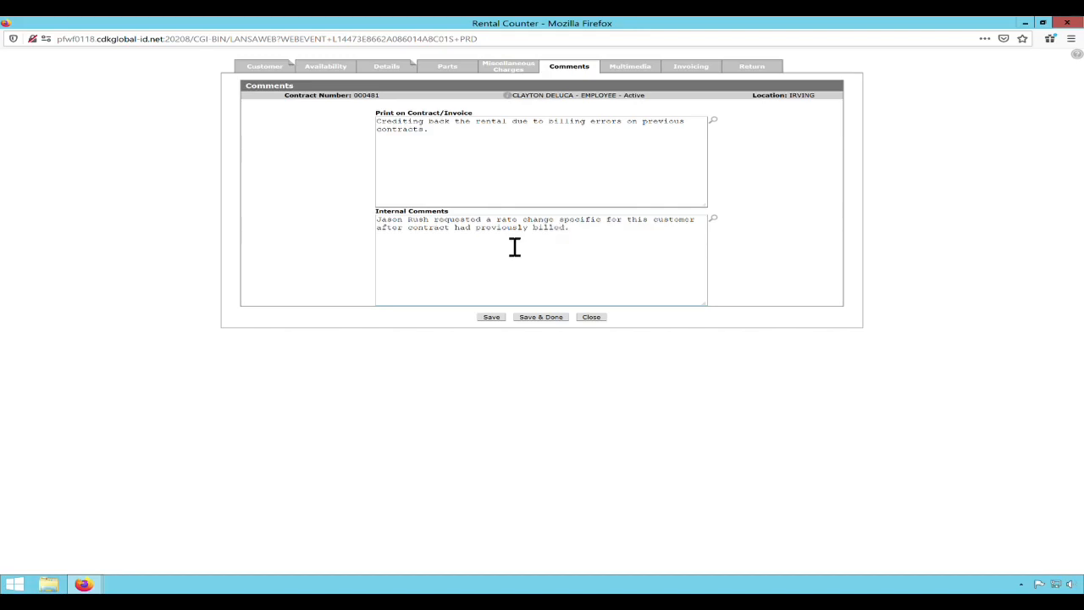
Extend the end of the internal comment with the contract reference "on contract XXXXXX".
{"action": "key", "text": "BackSpace"}
{"action": "key", "text": "BackSpace"}
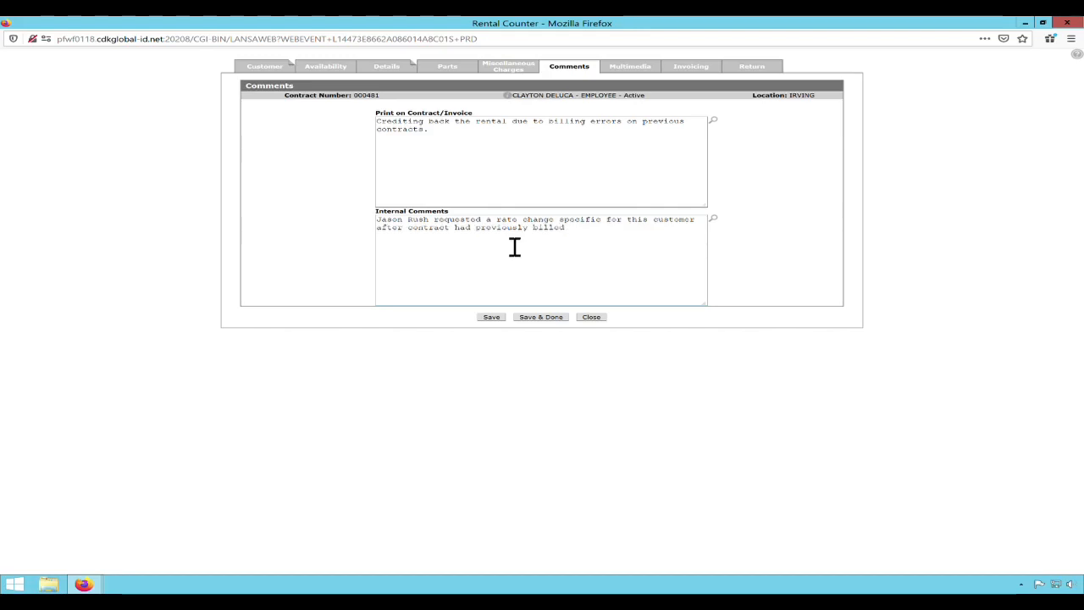
{"action": "type", "text": "on contract XXXXXX"}
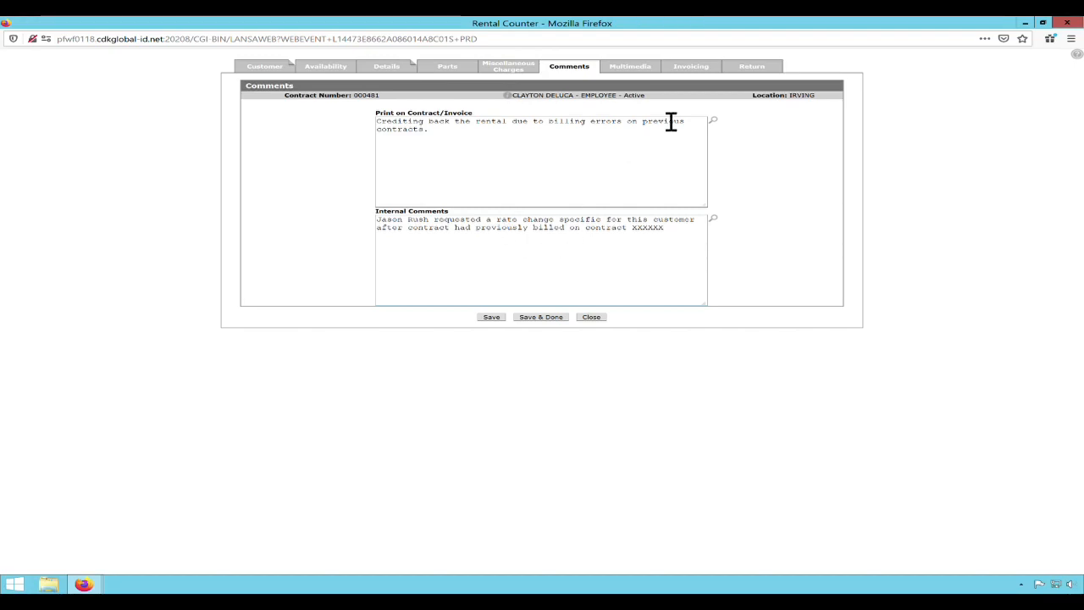
Save the billing date 07/02/2020 for the contract's invoicing and preview the invoice down to its printed comment.
{"action": "left_click", "coordinate": [705, 80]}
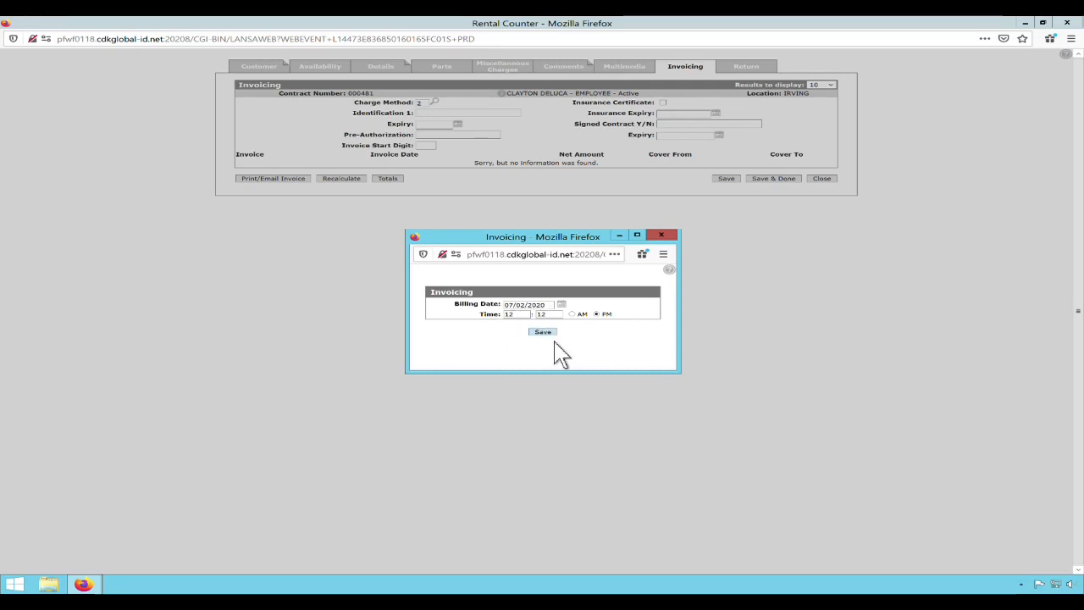
{"action": "left_click", "coordinate": [626, 224]}
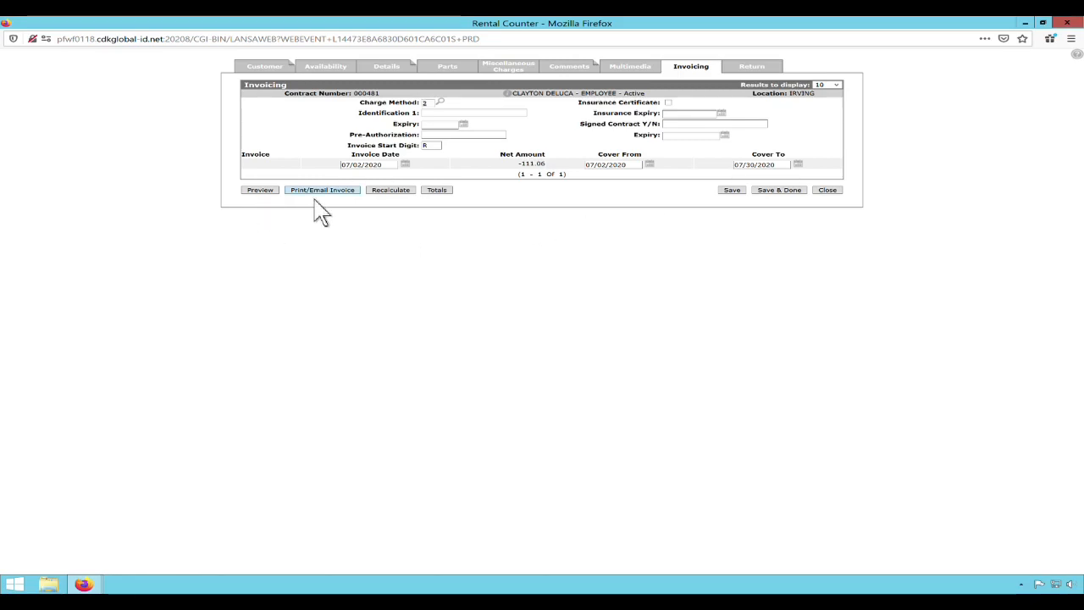
{"action": "left_click", "coordinate": [271, 192]}
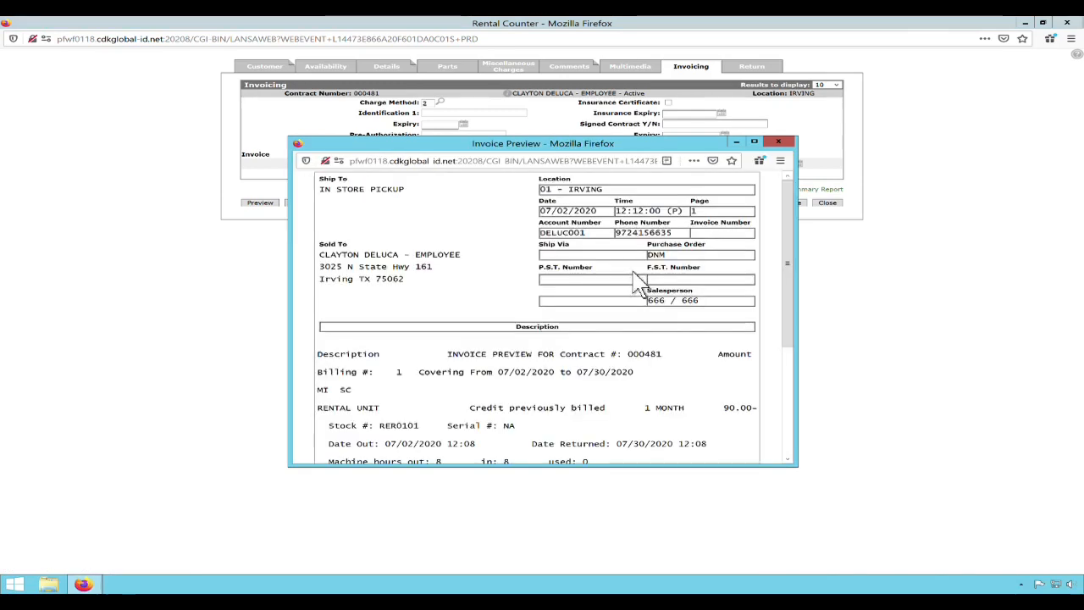
{"action": "scroll", "coordinate": [642, 282], "scroll_direction": "down", "scroll_amount": 3}
{"action": "scroll", "coordinate": [642, 276], "scroll_direction": "down", "scroll_amount": 3}
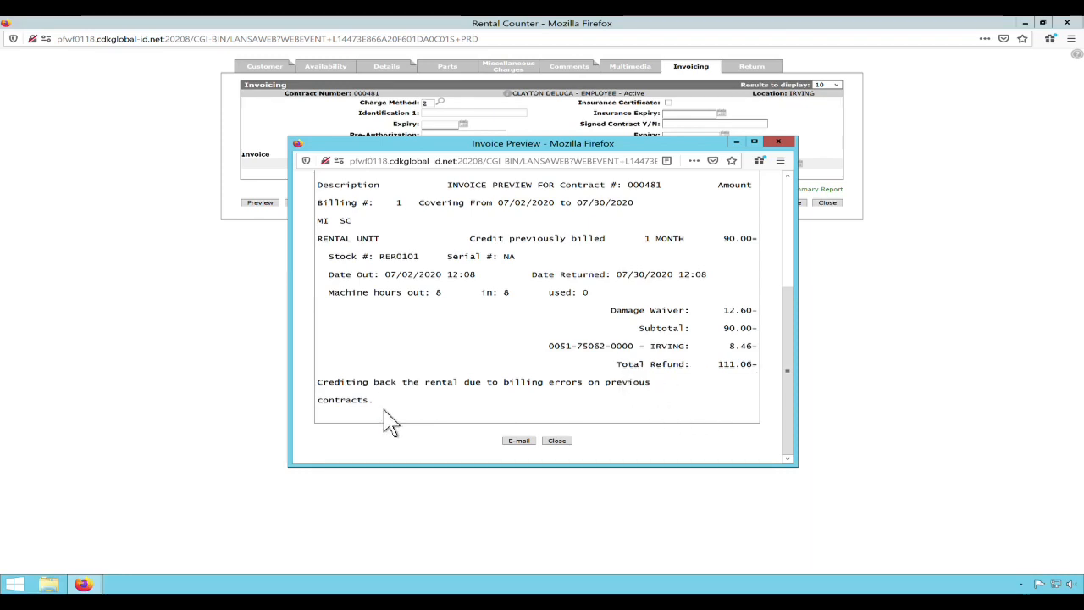
{"action": "triple_click", "coordinate": [327, 407]}
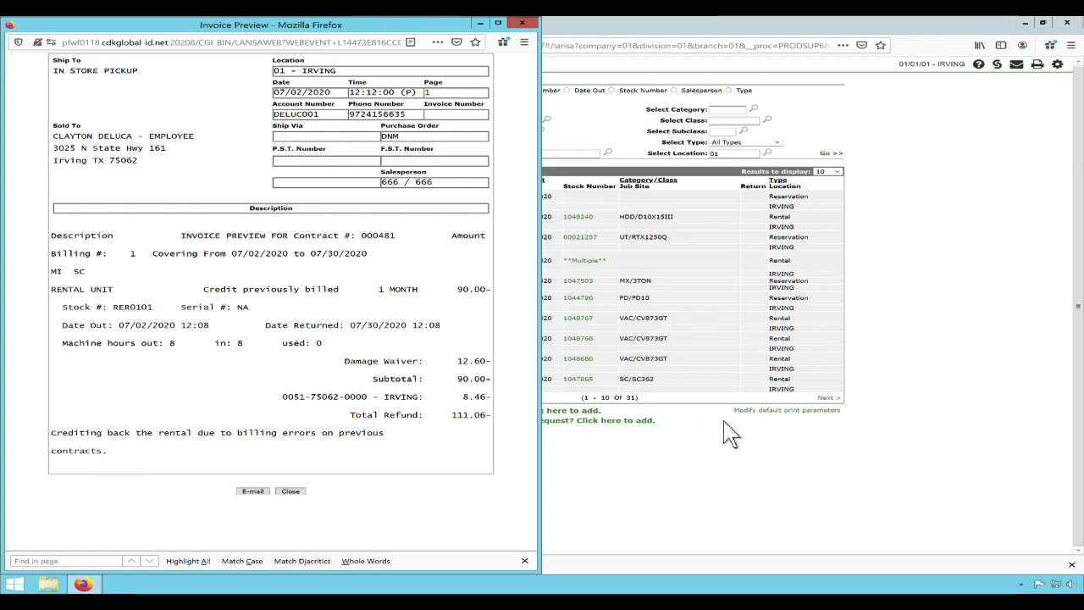
Open the rental counter's default print parameters and review the Print Comments placement options for the contract and the invoice.
{"action": "left_click", "coordinate": [947, 328]}
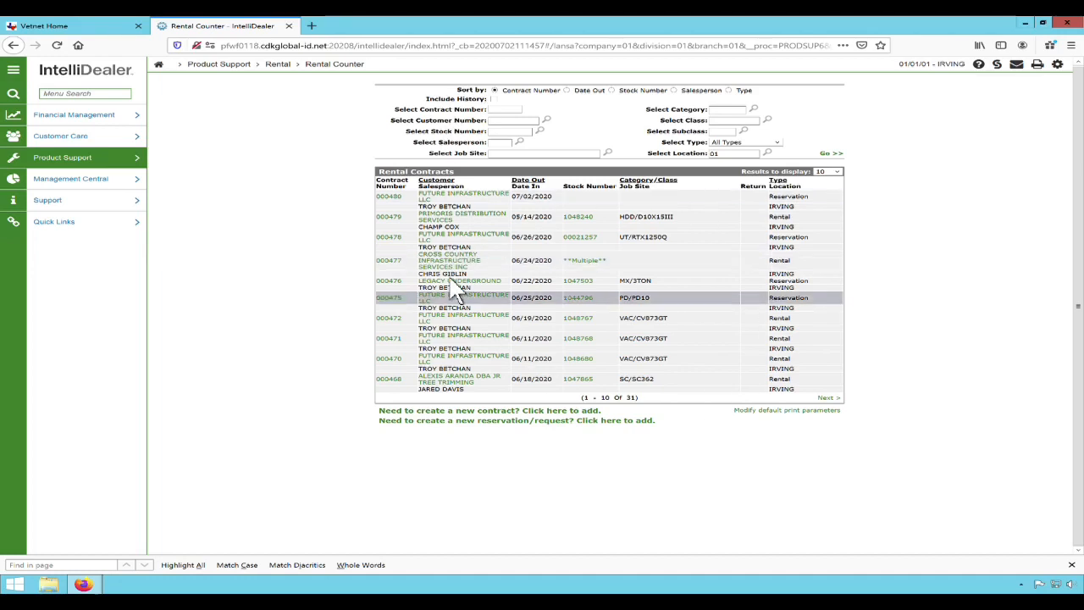
{"action": "left_click", "coordinate": [796, 412]}
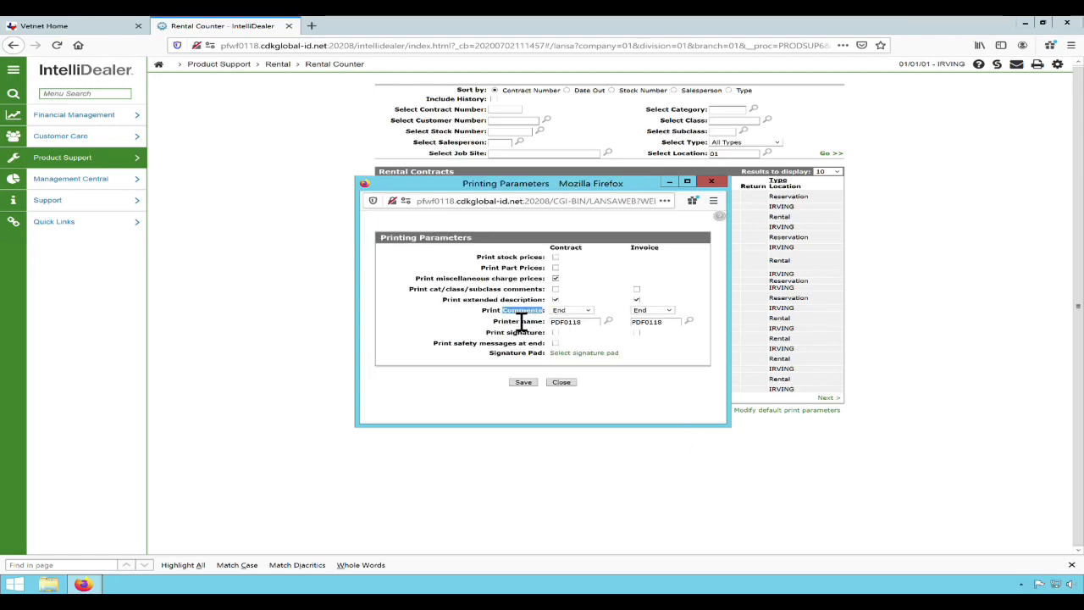
{"action": "left_click", "coordinate": [588, 310]}
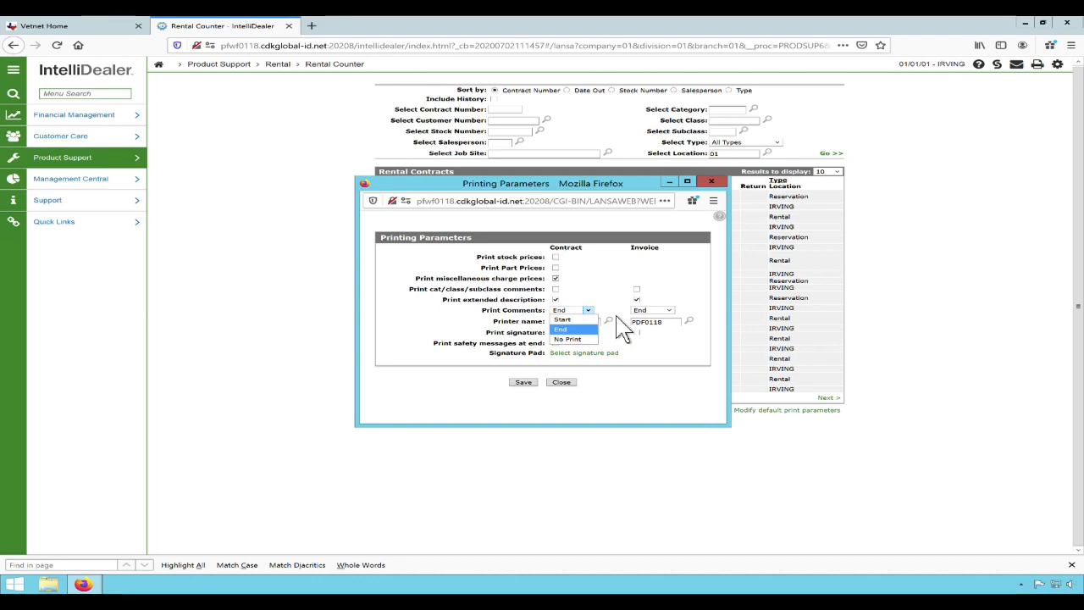
{"action": "left_click", "coordinate": [563, 330]}
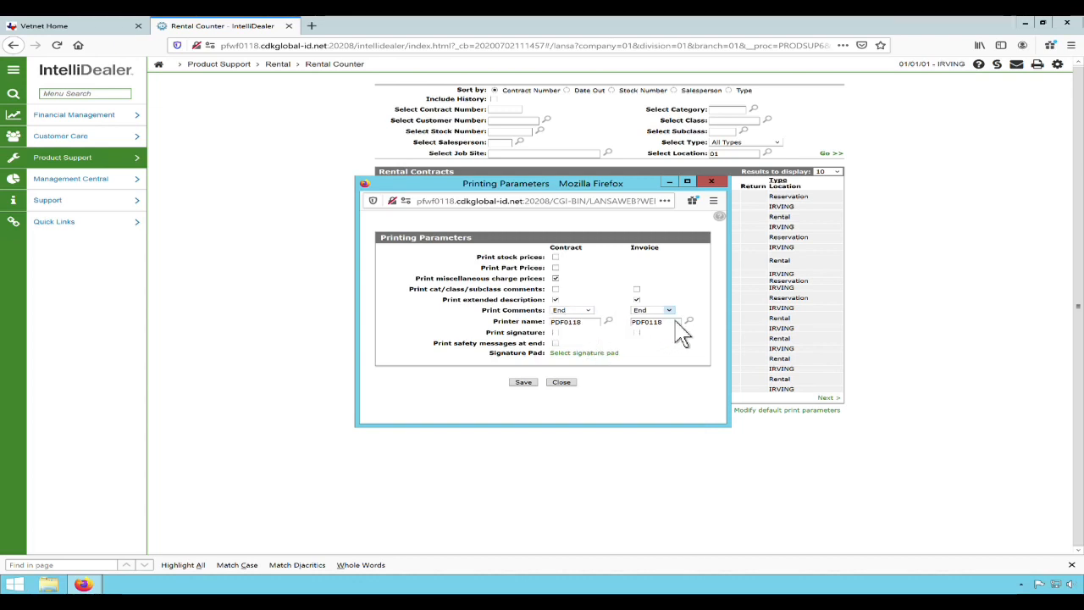
{"action": "left_click", "coordinate": [668, 311]}
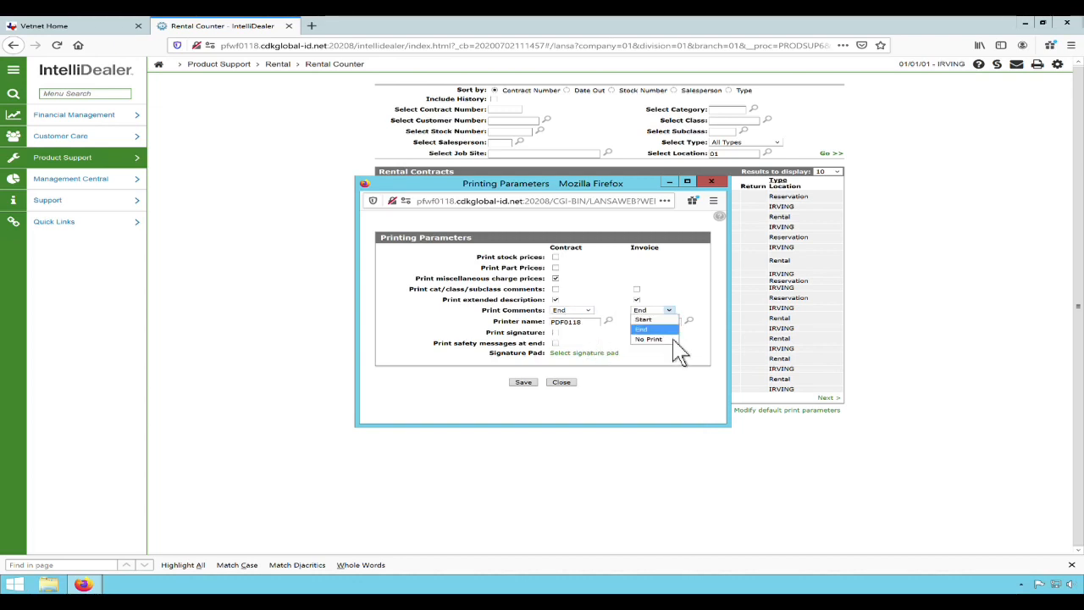
{"action": "left_click", "coordinate": [678, 352]}
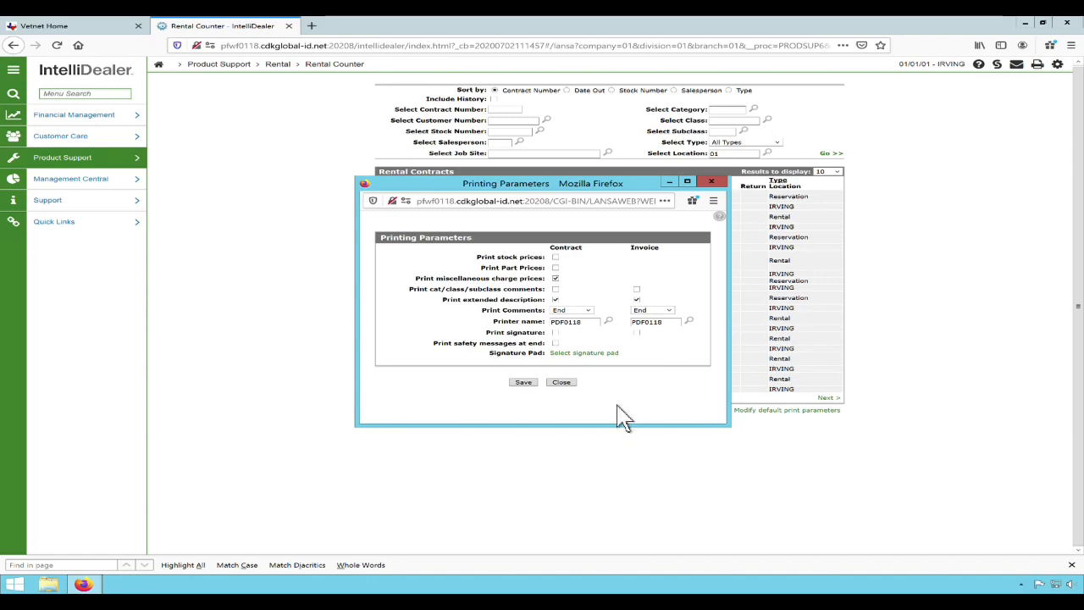